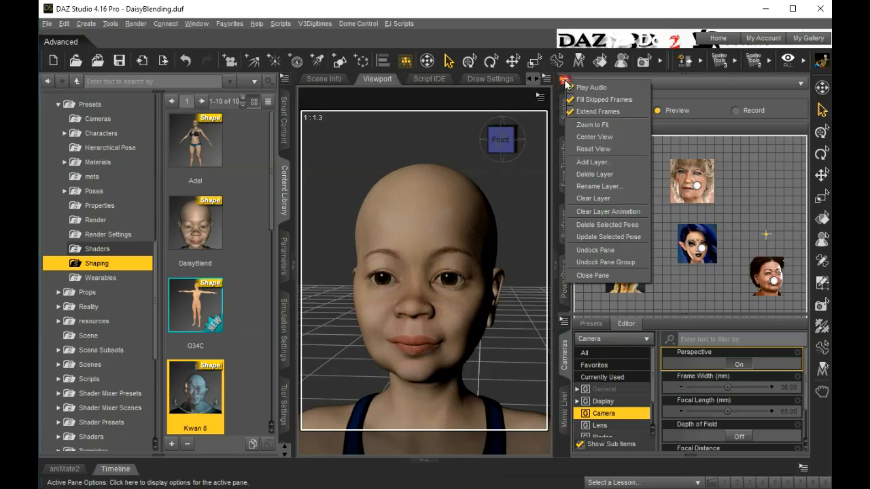
Reshape the ears in the Puppeteer Ears layer, moving the blend point to just below and between the two lowest pose dots.
left_click(564, 81)
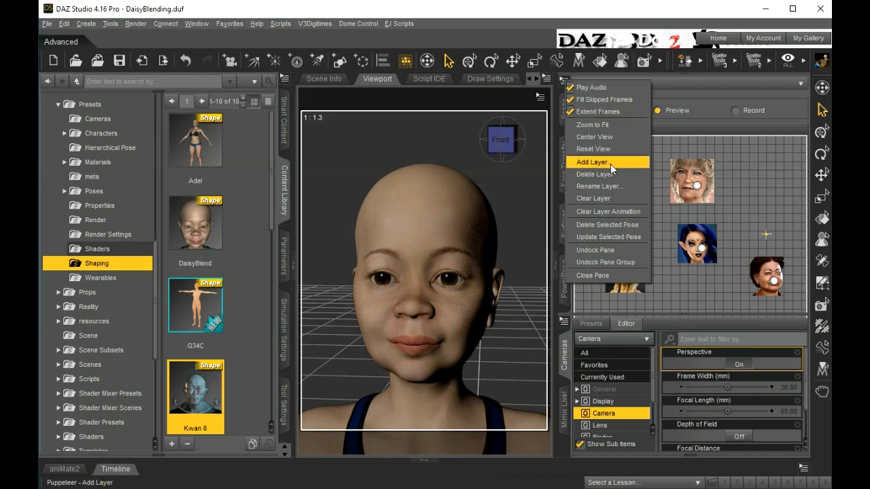
left_click(636, 127)
left_click(633, 128)
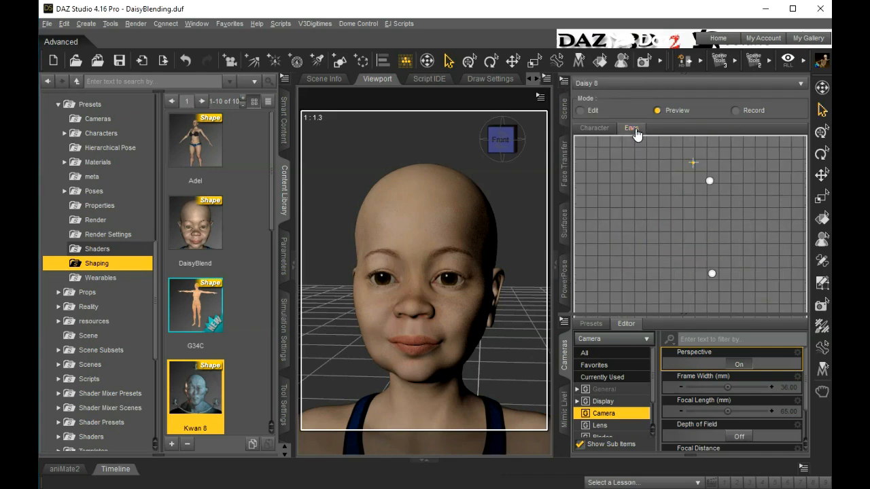
scroll(692, 228, "down", 4)
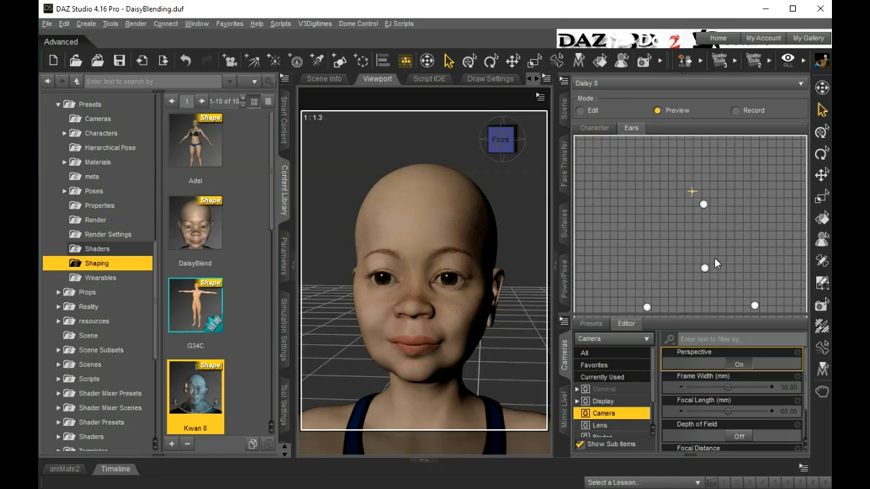
middle_click_drag(659, 246, 640, 212)
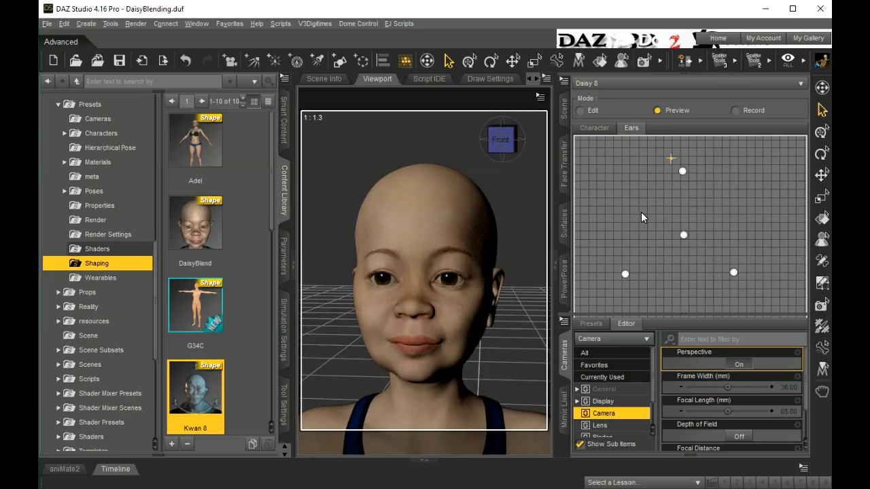
right_click(653, 207)
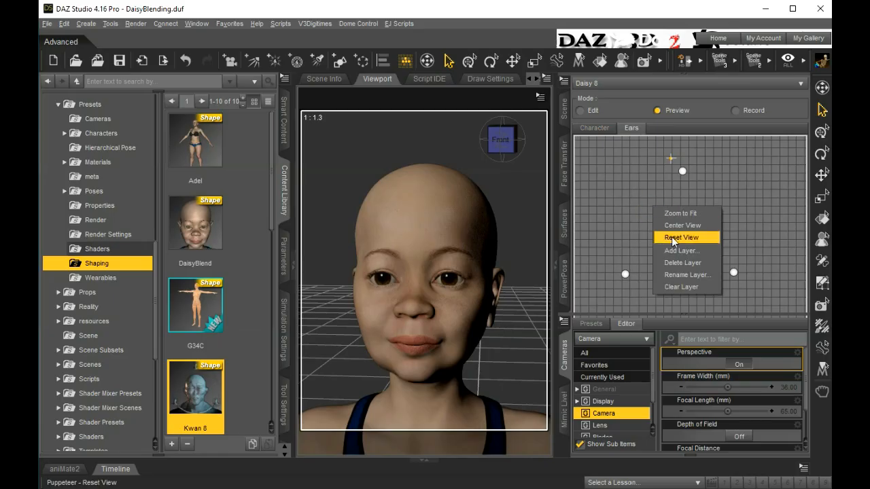
left_click(641, 198)
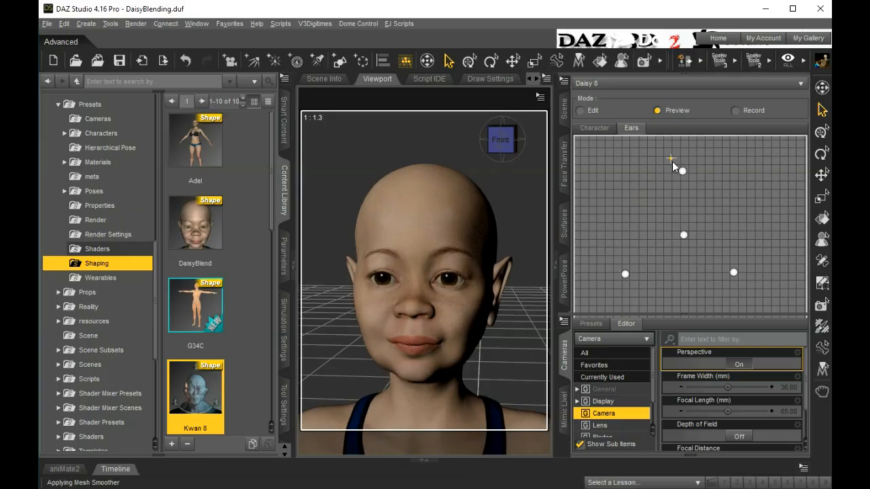
mouse_move(670, 158)
left_mouse_down()
mouse_move(684, 169)
mouse_move(688, 239)
mouse_move(740, 275)
mouse_move(630, 275)
mouse_move(631, 245)
mouse_move(682, 237)
mouse_move(641, 213)
mouse_move(628, 230)
mouse_move(628, 271)
mouse_move(634, 238)
mouse_move(646, 269)
mouse_move(648, 255)
left_mouse_up()
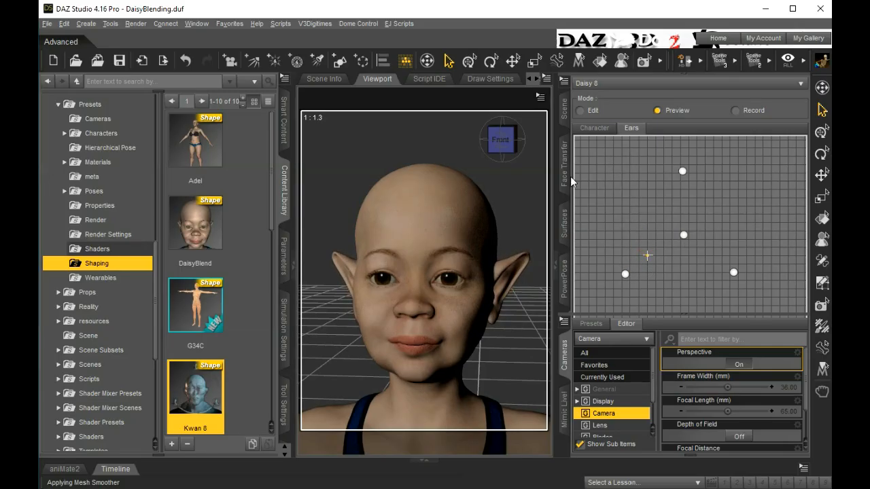
mouse_move(648, 258)
left_mouse_down()
mouse_move(686, 290)
mouse_move(678, 290)
left_mouse_up()
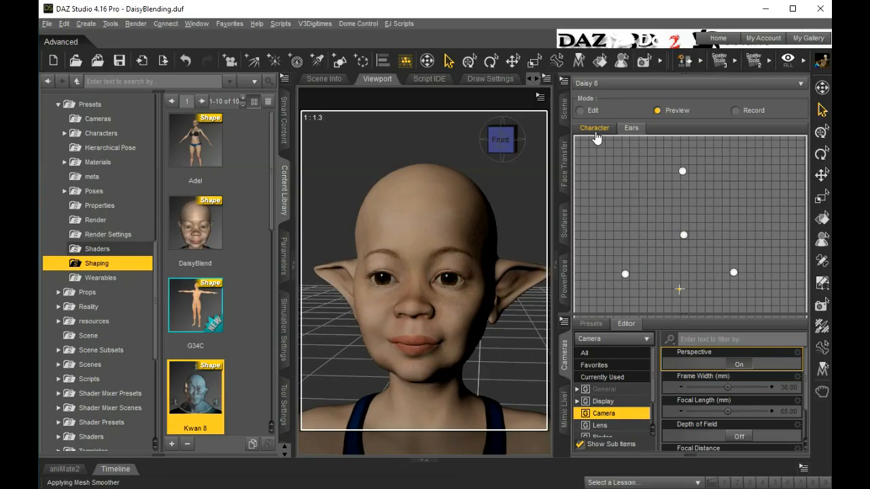
Reshape the face in the Puppeteer Character layer, placing the blend point just below the dark-haired woman's portrait.
left_click(593, 129)
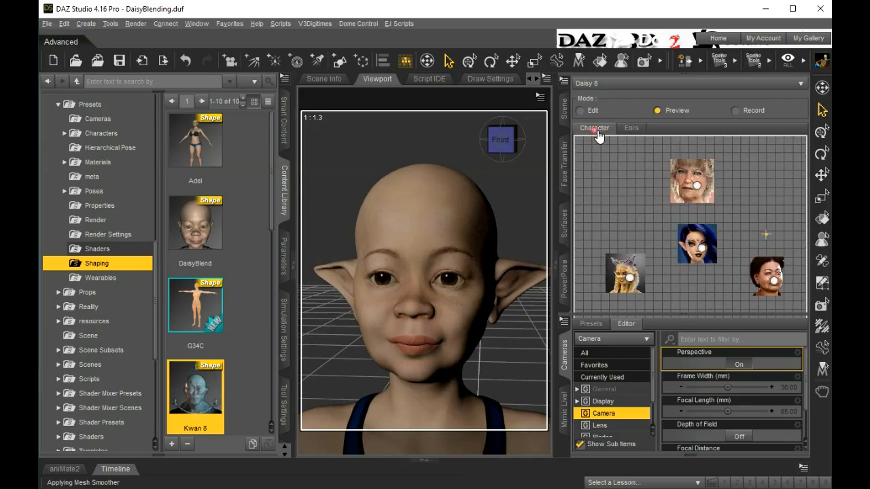
left_click(765, 234)
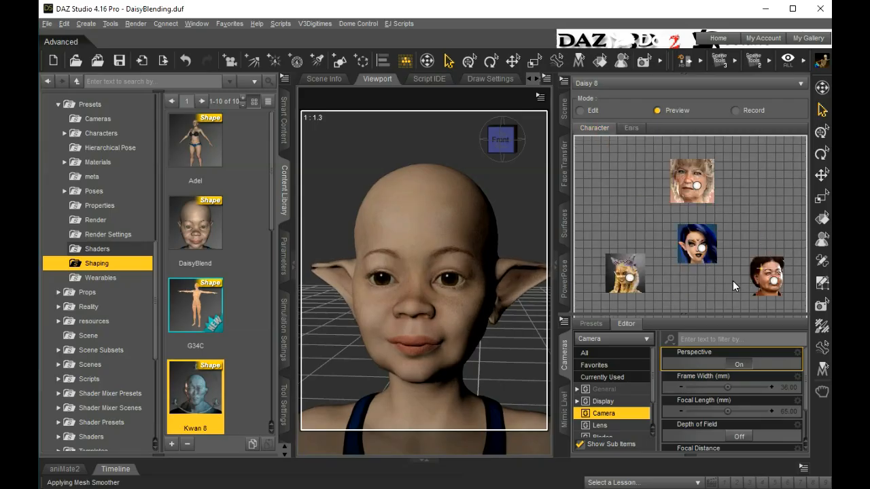
left_click(772, 297)
left_click(740, 299)
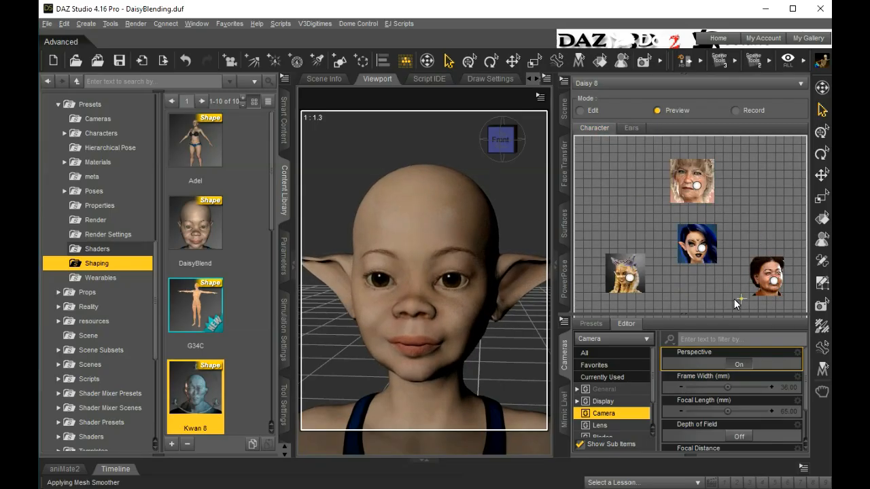
left_click(777, 297)
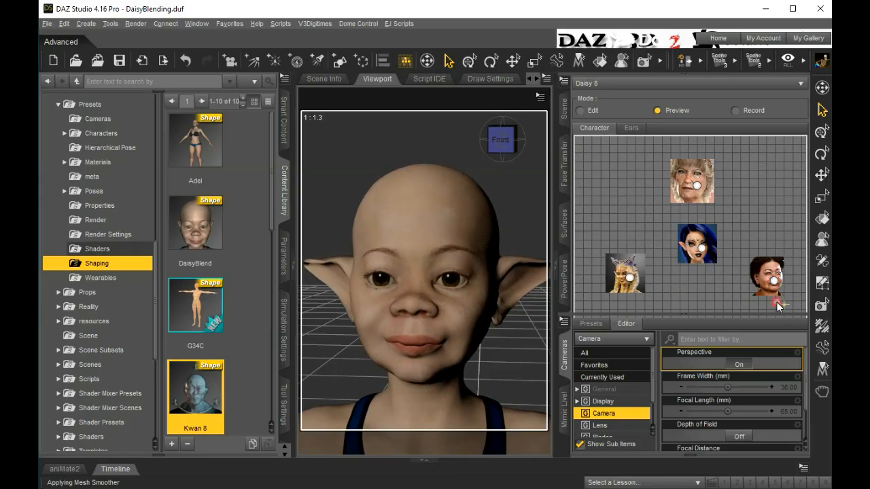
scroll(730, 275, "down", 2)
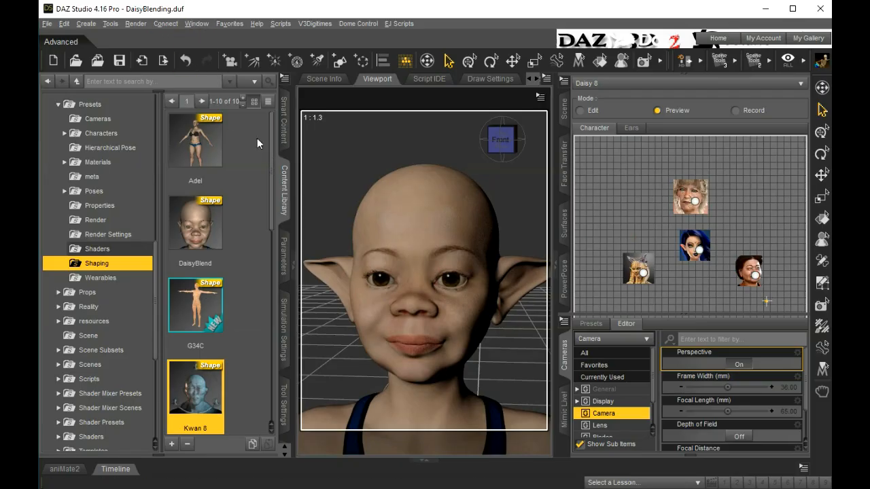
Start a MetaMixer Shaping Preset for Daisy 8, clearing all properties and including only Head under Actor.
left_click(226, 25)
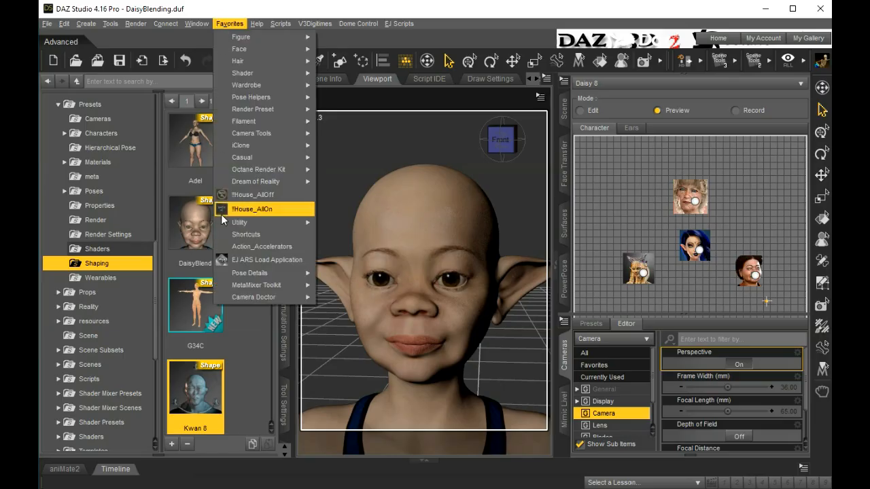
mouse_move(250, 285)
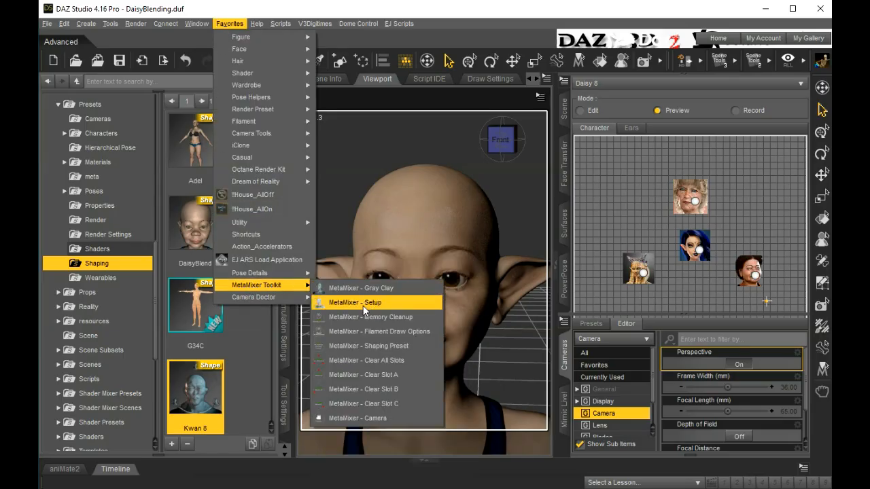
left_click(379, 346)
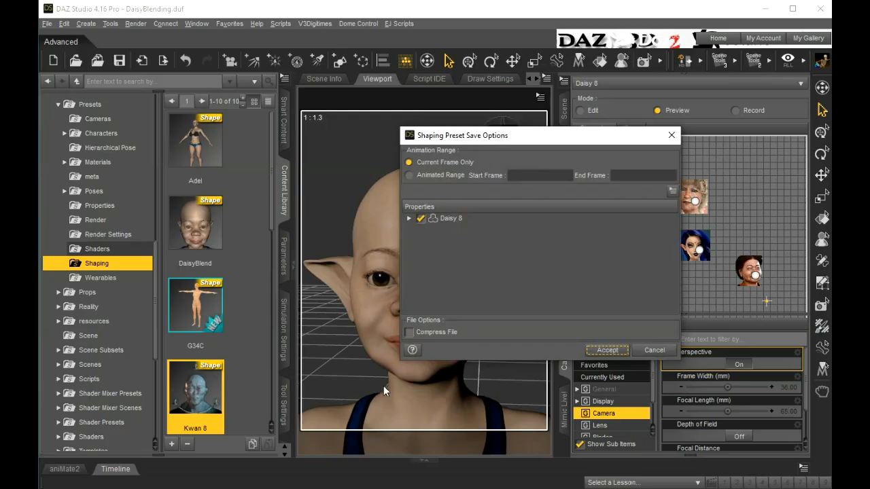
left_click(408, 218)
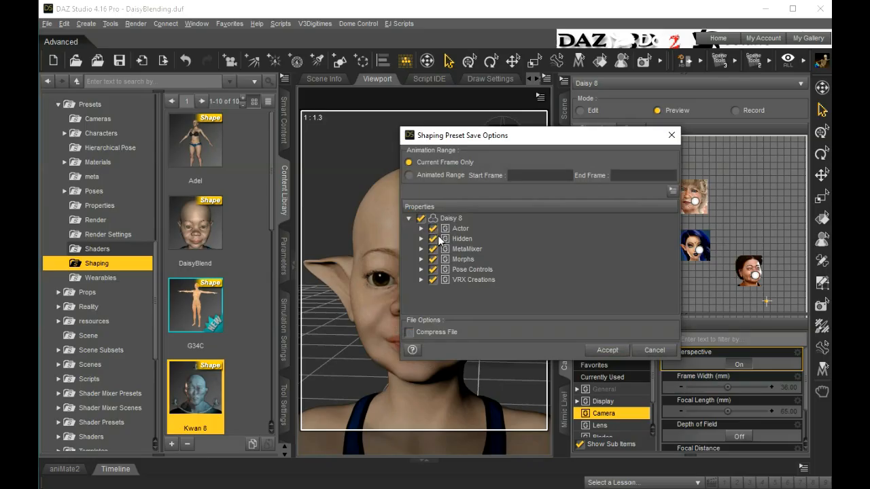
left_click(420, 218)
left_click(420, 228)
scroll(518, 255, "down", 2)
scroll(520, 264, "down", 1)
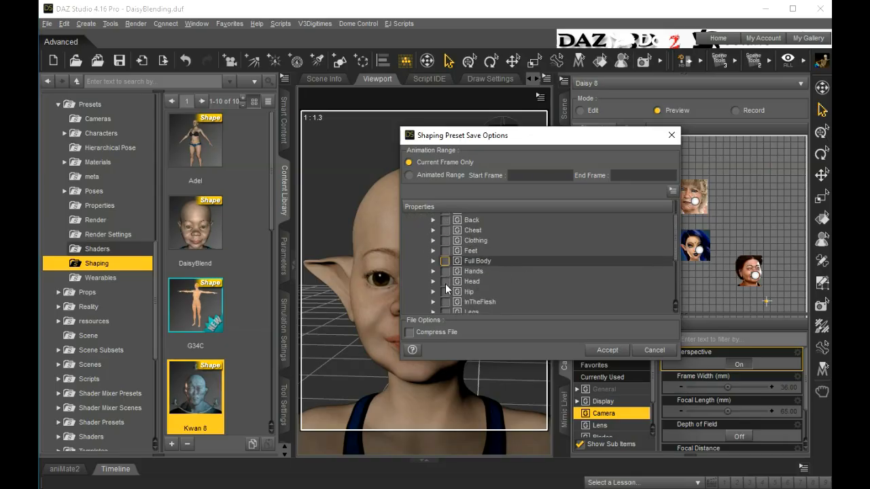
scroll(524, 281, "down", 4)
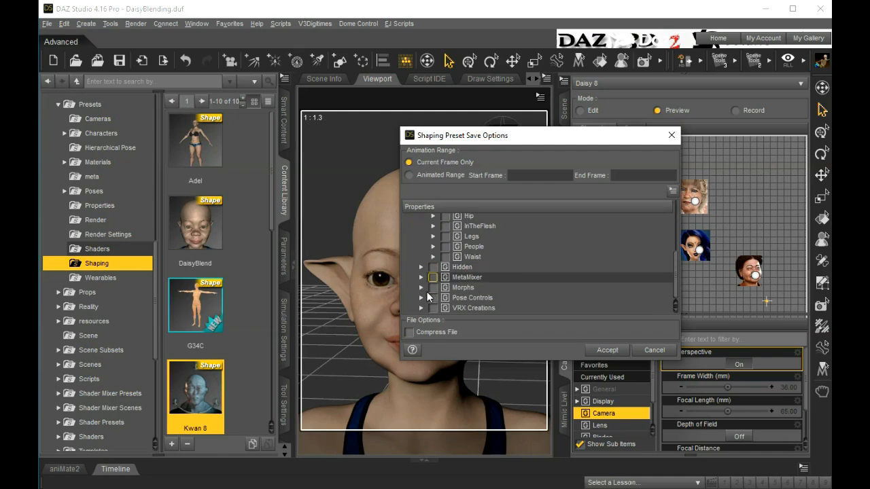
Include Morphs and Pose Controls in the shaping preset and save it as Daisy2.
left_click(421, 288)
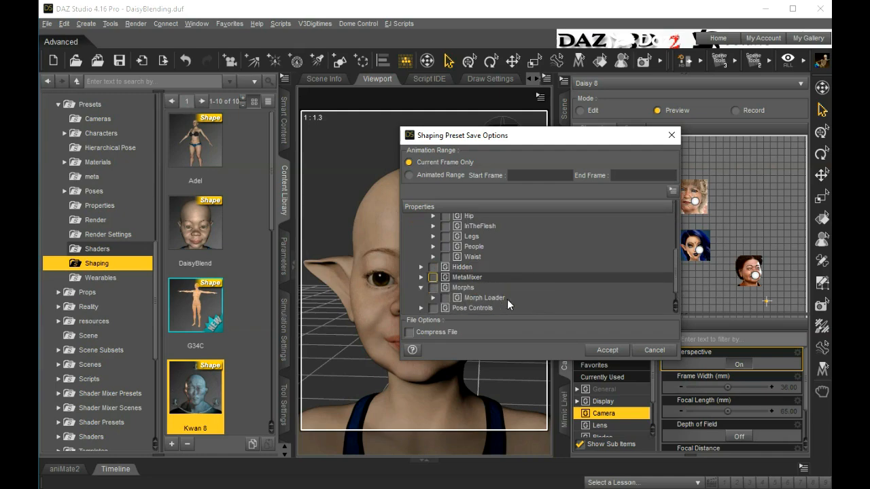
left_click(432, 298)
scroll(533, 292, "down", 1)
scroll(534, 293, "down", 1)
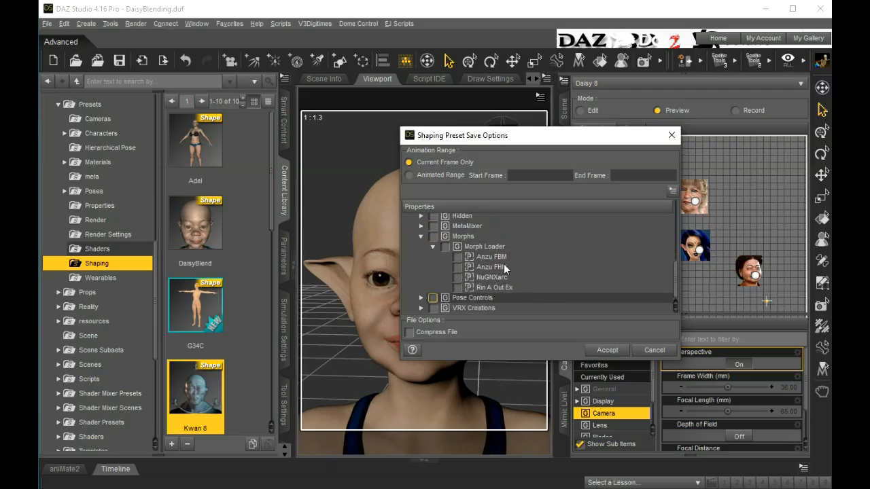
left_click(434, 238)
left_click(420, 237)
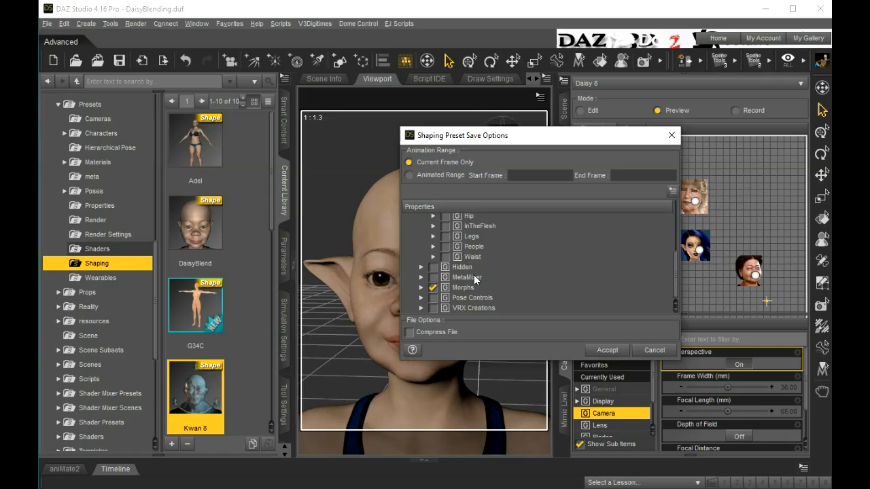
left_click(433, 297)
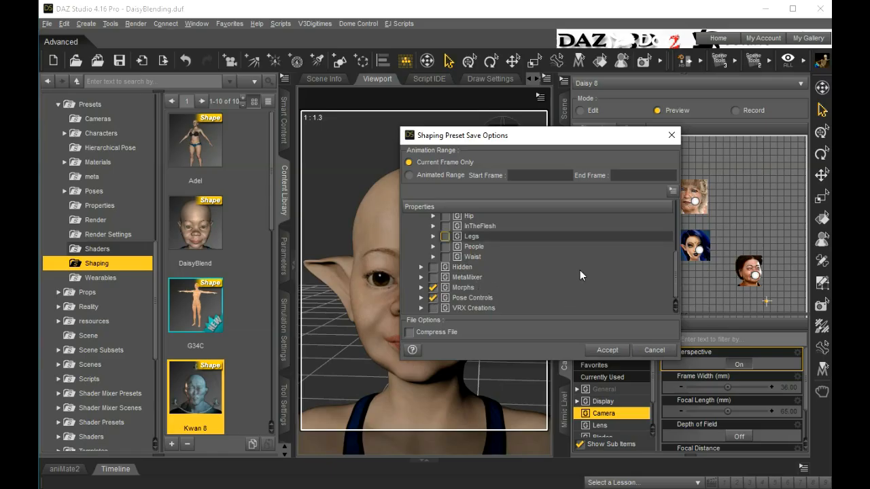
scroll(532, 288, "up", 4)
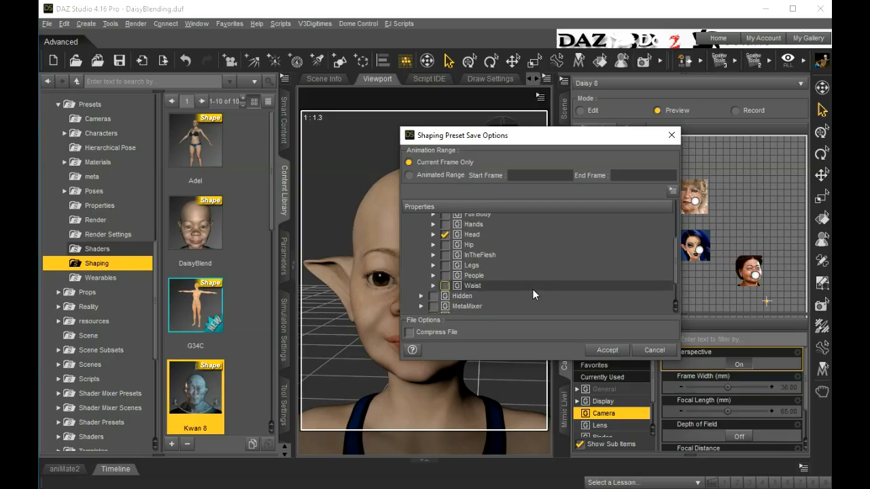
scroll(532, 286, "up", 3)
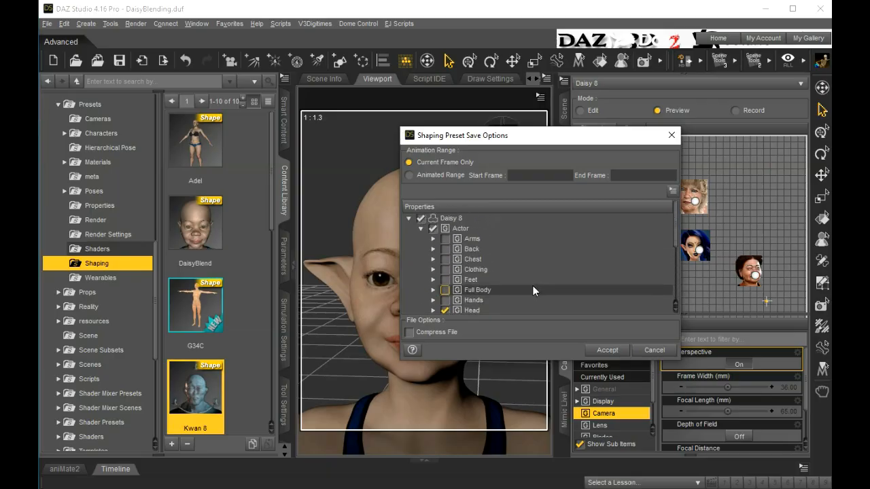
left_click(610, 350)
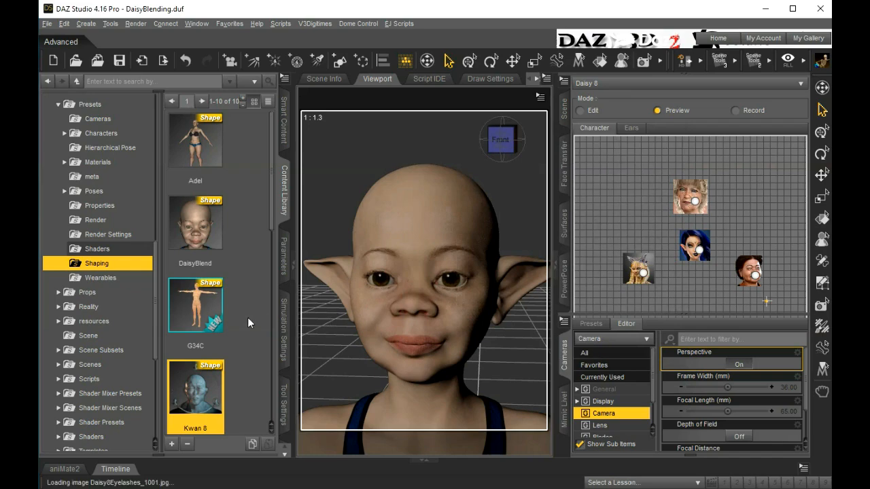
Find the YeminaShaping preset in the Shaping folder and apply it to the Daisy 8 figure.
scroll(248, 318, "down", 5)
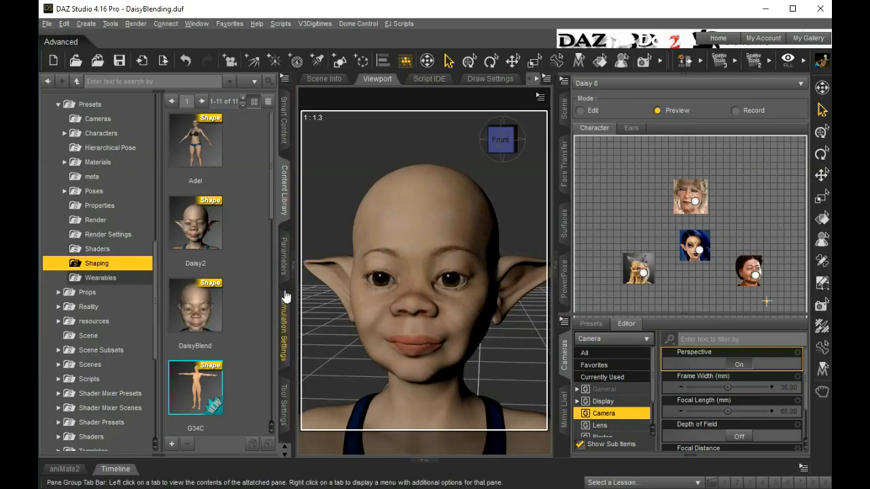
scroll(225, 268, "down", 3)
scroll(225, 265, "down", 8)
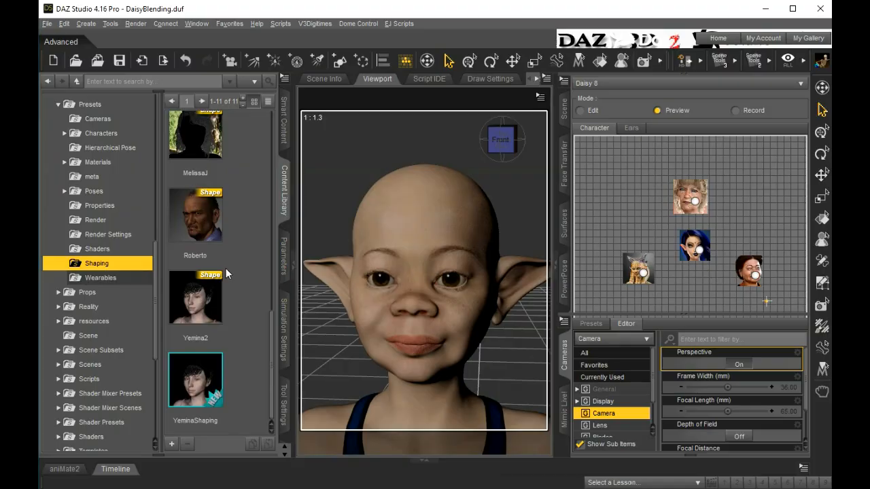
left_click(201, 388)
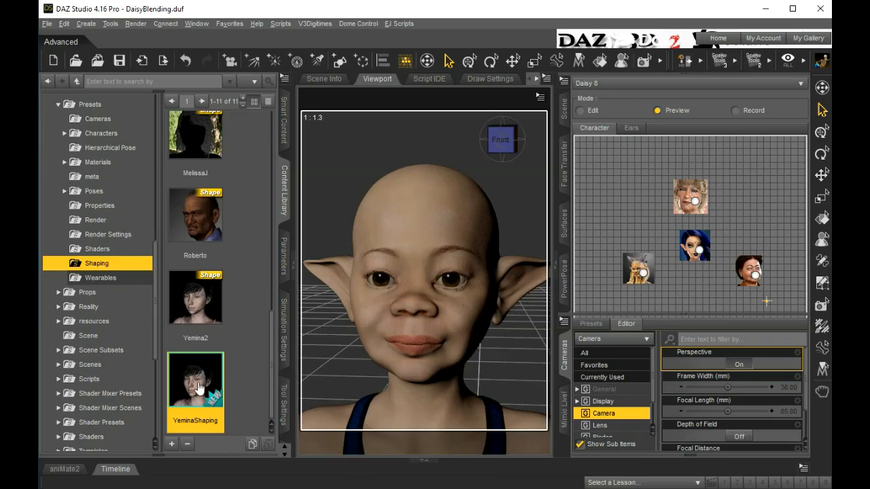
left_click_drag(200, 389, 379, 298)
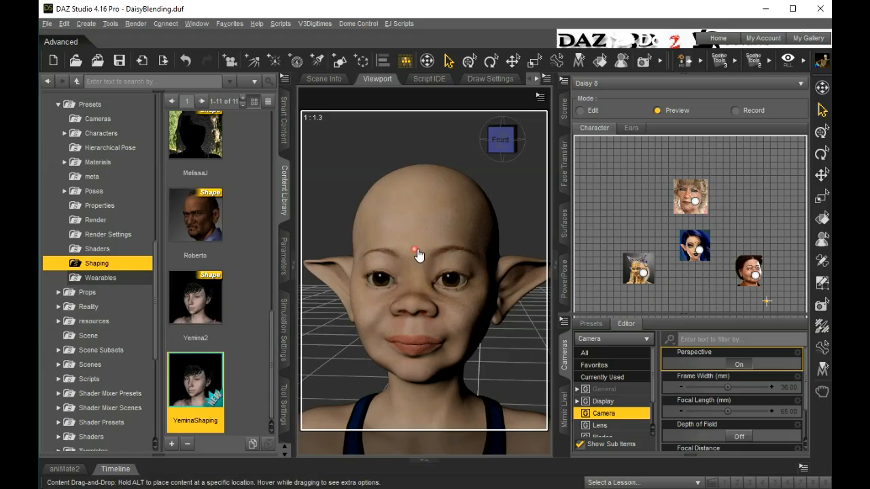
left_click_drag(417, 255, 413, 253)
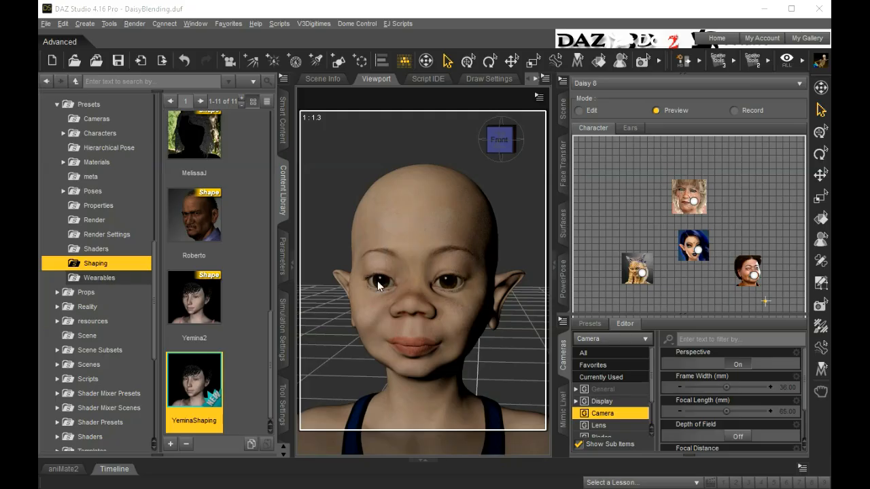
Start a Shaping Preset named Daisy3 for the current Daisy 8 face, clearing all properties and expanding the Actor group.
left_click_drag(272, 323, 277, 382)
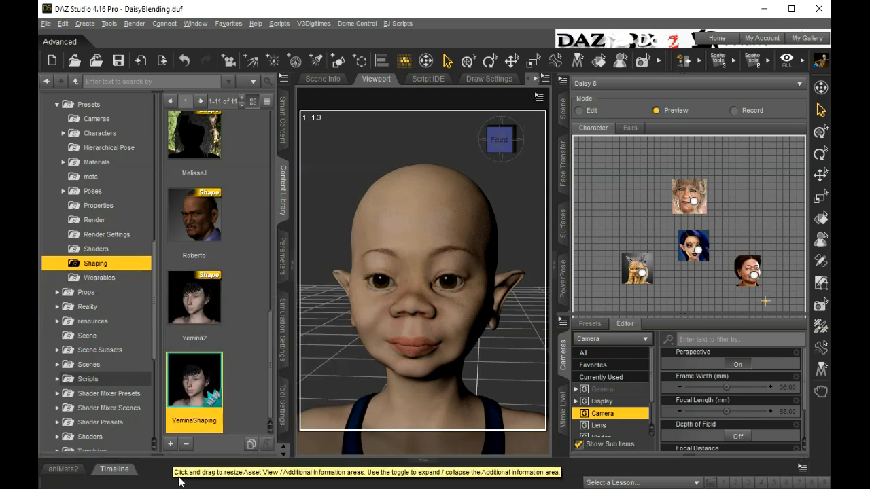
left_click(171, 444)
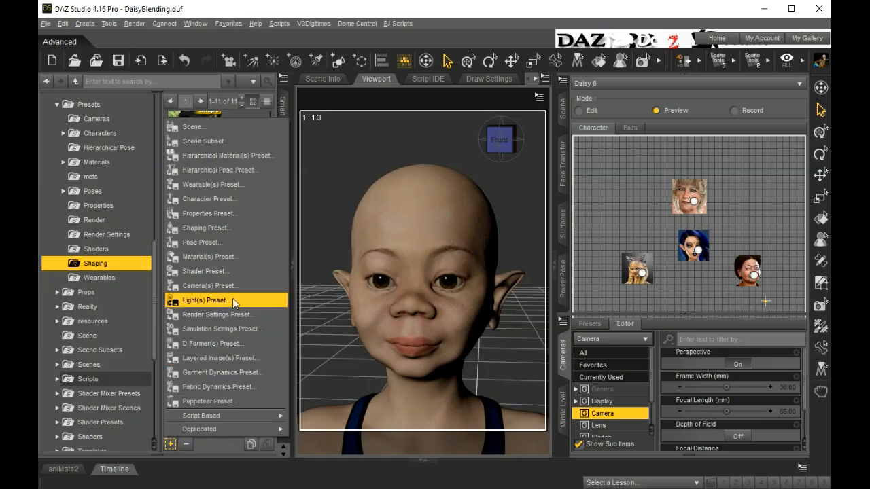
left_click(220, 231)
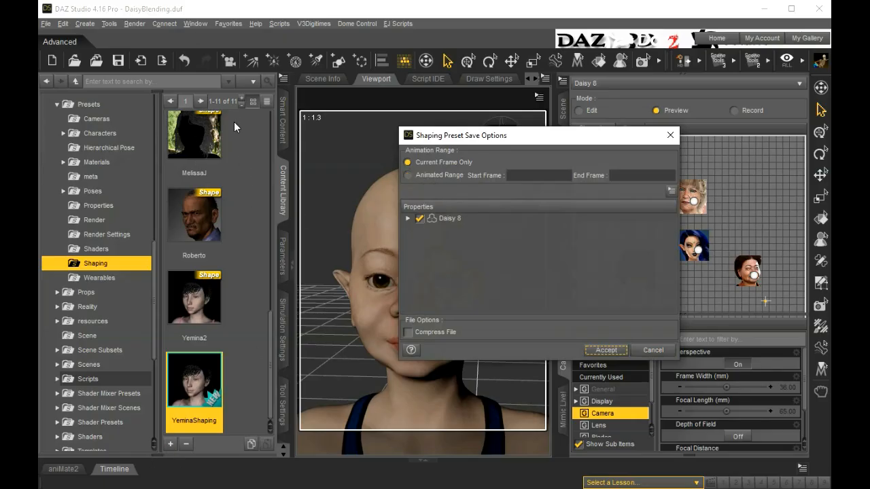
left_click(419, 218)
left_click(408, 218)
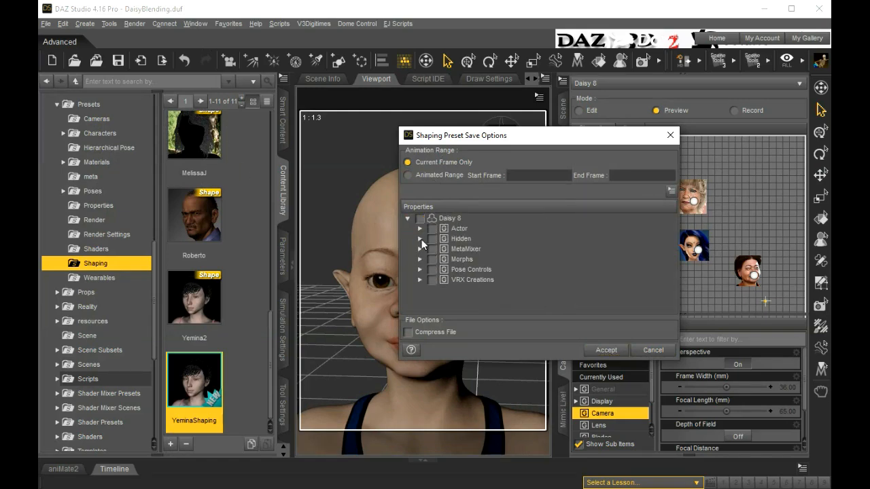
left_click(420, 229)
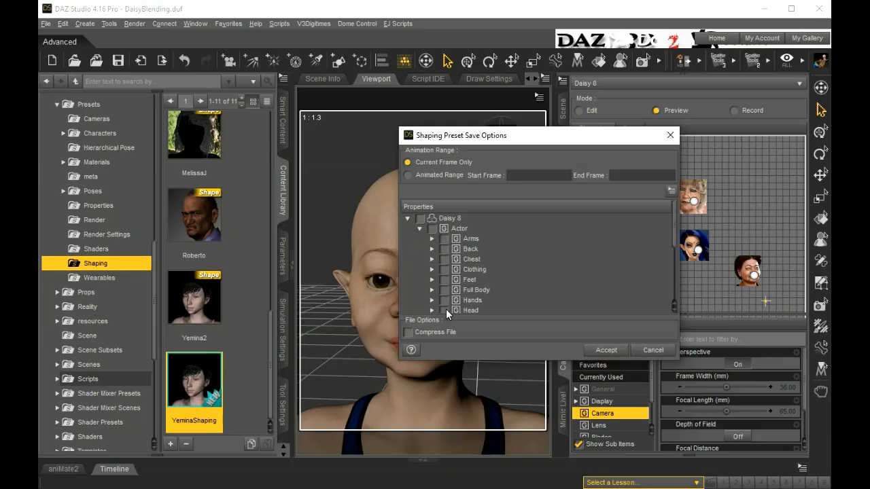
Include Morphs and Pose Controls in the Daisy3 shaping preset and save it for the current frame only.
scroll(573, 288, "down", 5)
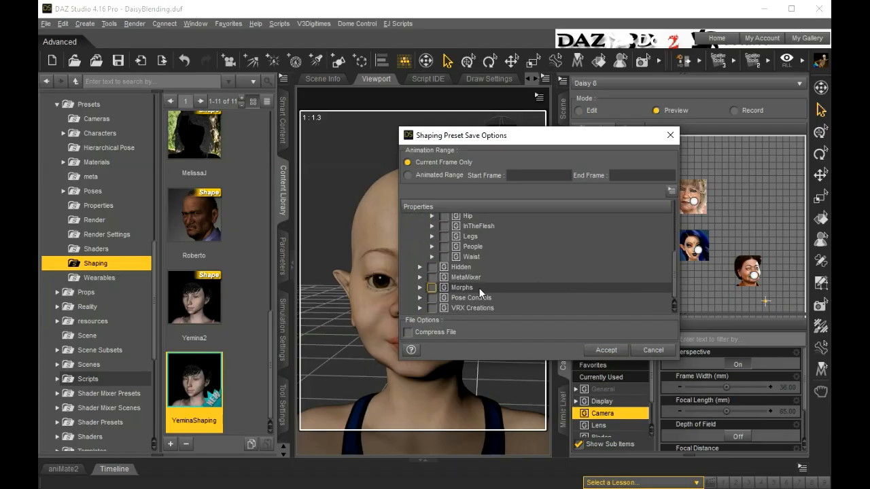
left_click(431, 288)
left_click(432, 297)
left_click(606, 350)
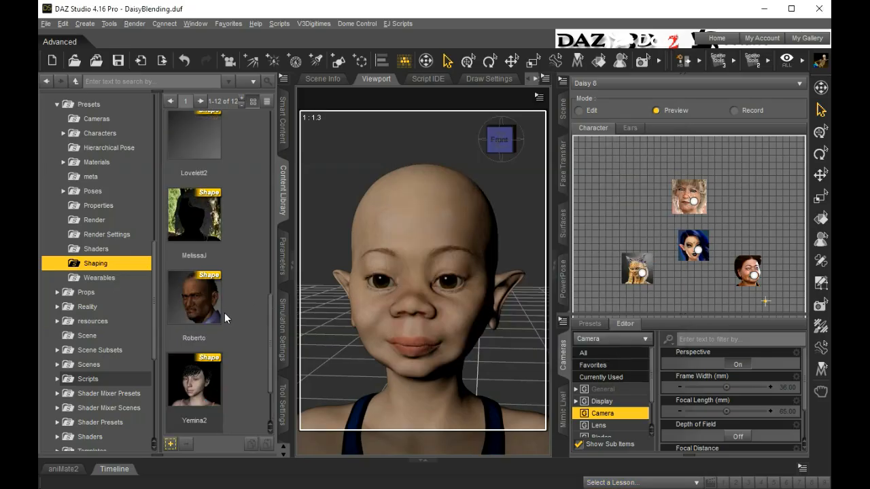
Apply the Daisy2 shaping preset to the Daisy 8 figure with limits turned off.
scroll(227, 303, "up", 5)
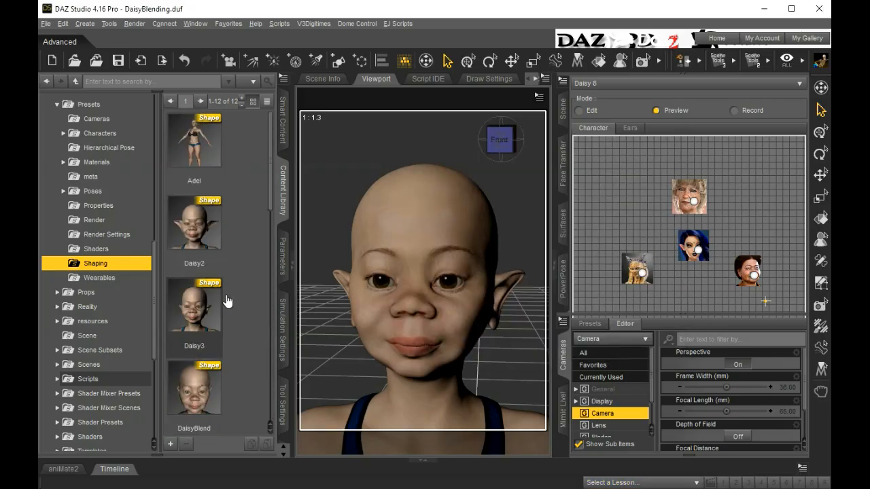
mouse_move(225, 296)
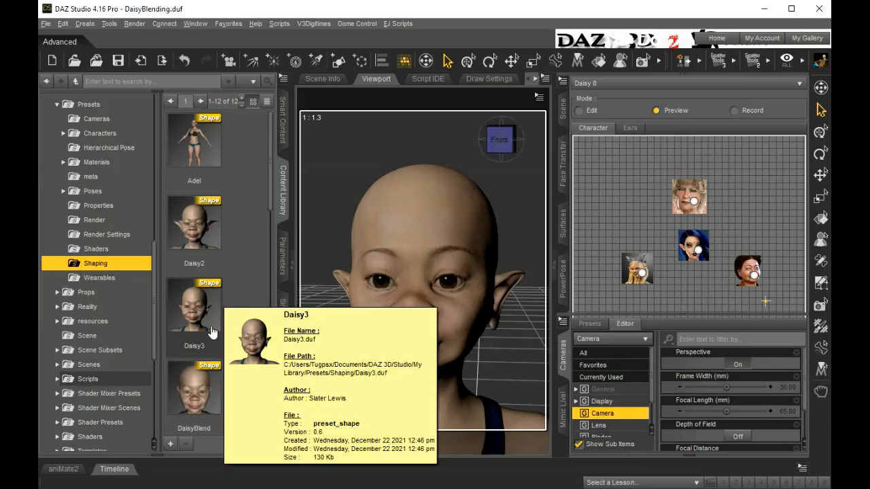
left_click(200, 226)
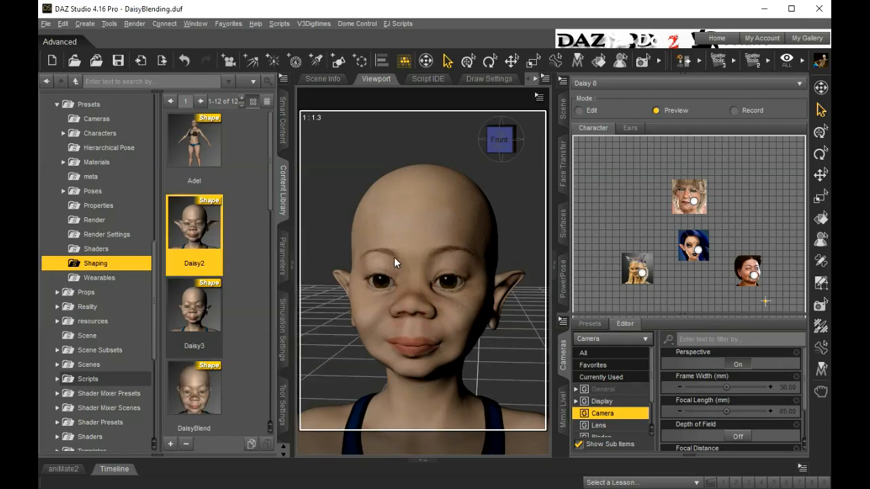
mouse_move(213, 229)
left_mouse_down()
mouse_move(450, 252)
mouse_move(428, 232)
left_mouse_up()
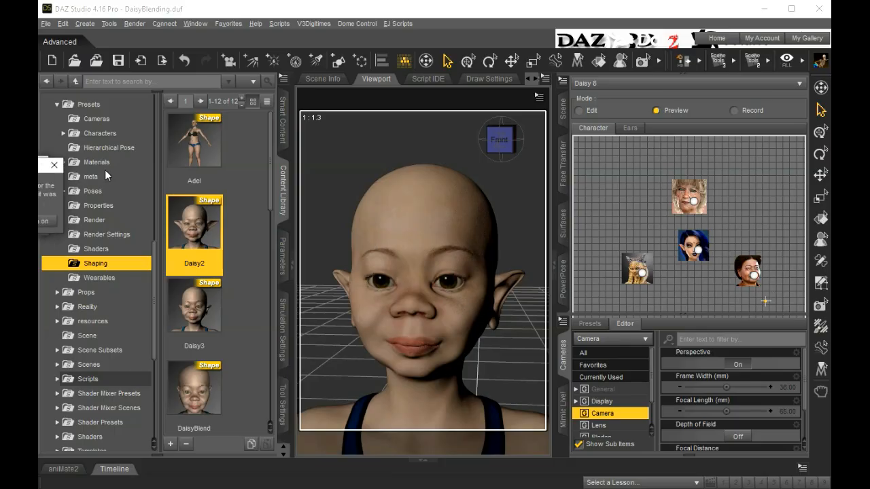
left_click_drag(40, 165, 184, 160)
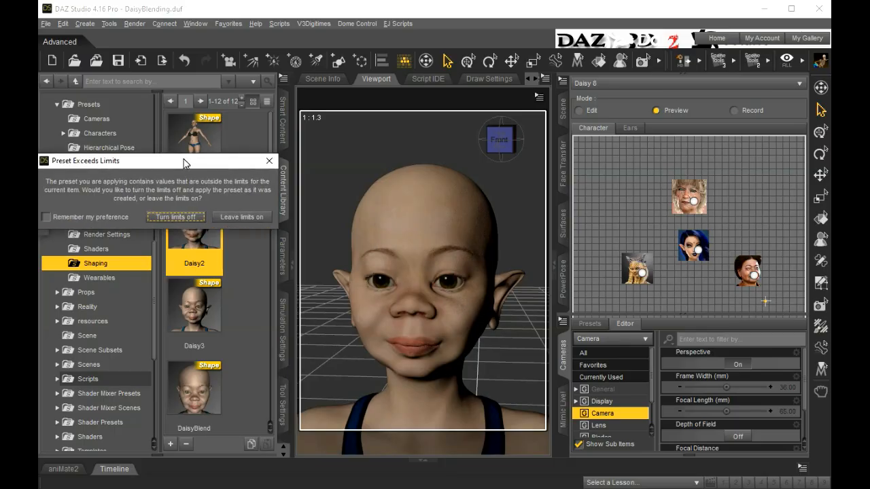
left_click(178, 217)
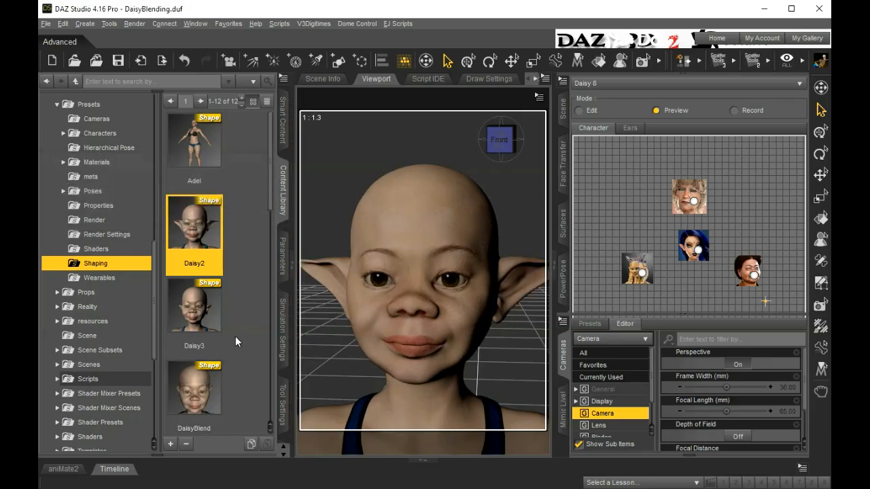
Apply the Daisy3 shaping preset to the Daisy 8 figure.
left_click(195, 317)
mouse_move(195, 318)
left_mouse_down()
mouse_move(231, 373)
mouse_move(476, 326)
mouse_move(435, 291)
left_mouse_up()
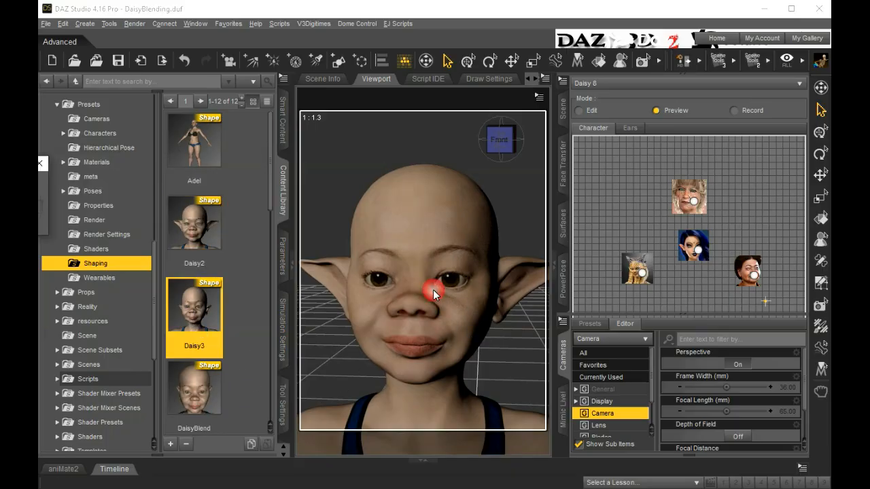